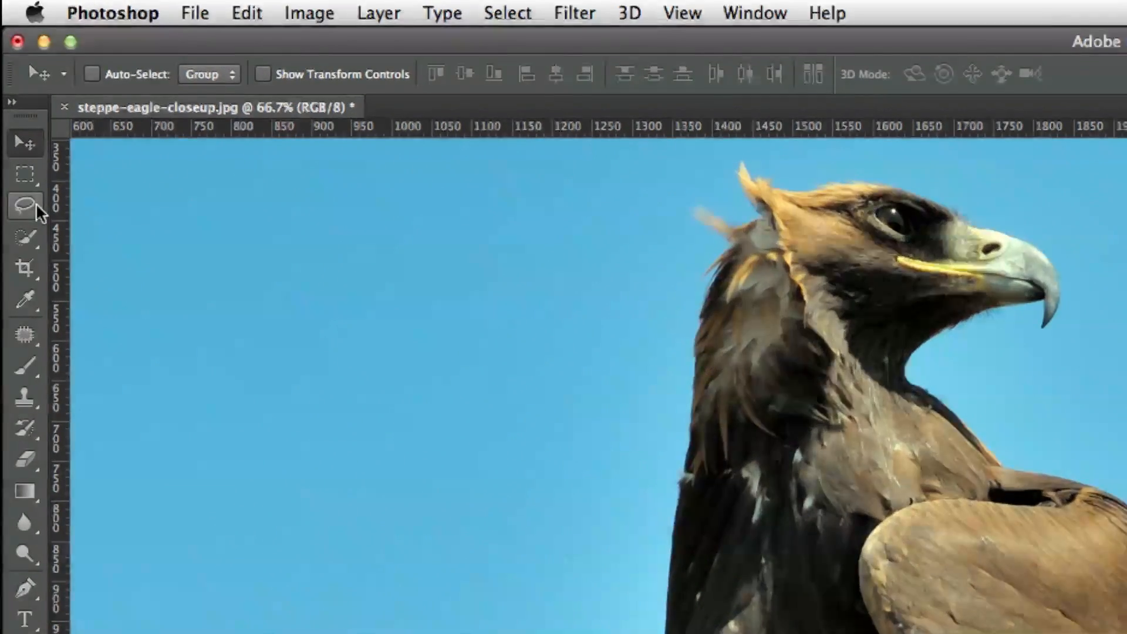
Activate the Polygonal Lasso tool and convert the locked Background into a regular layer named bird
left_click(12, 100)
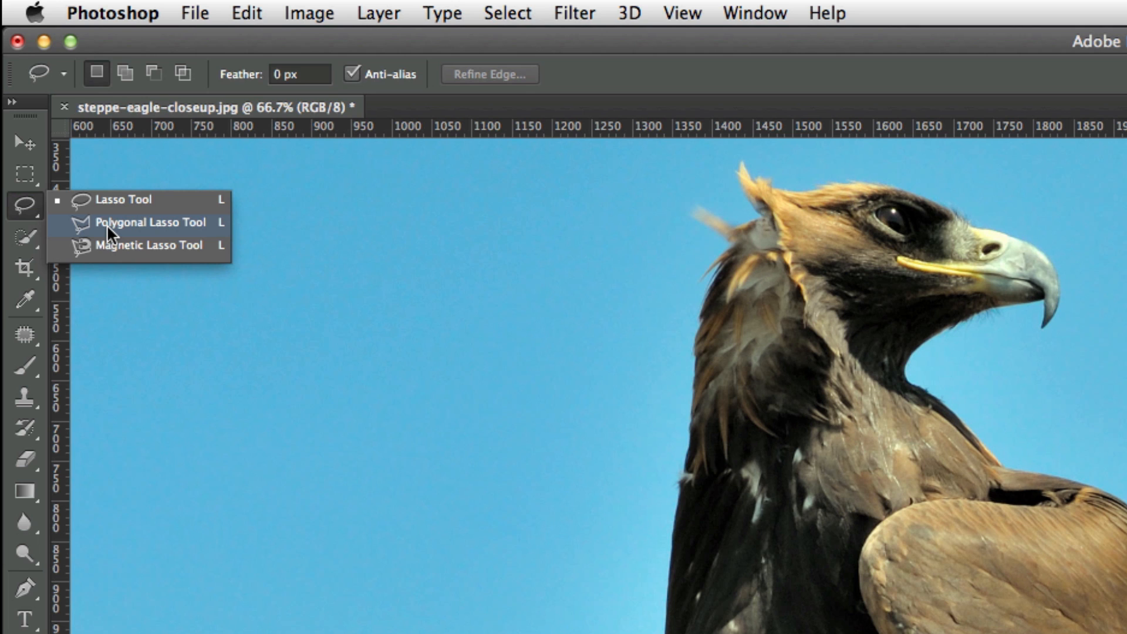
left_click(107, 225)
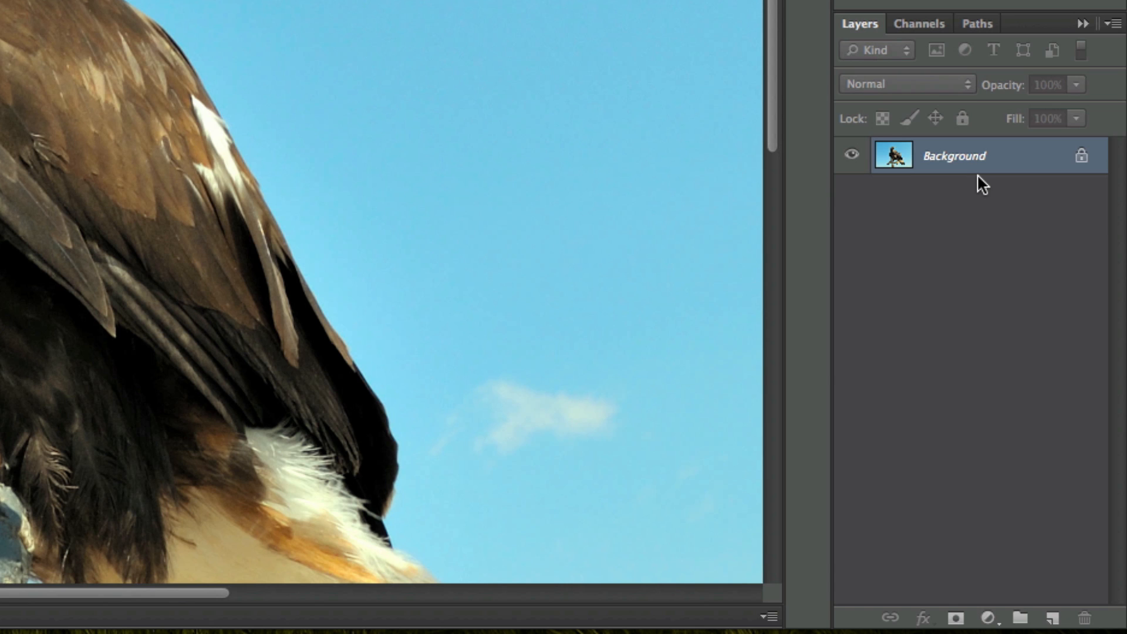
right_click(1023, 154)
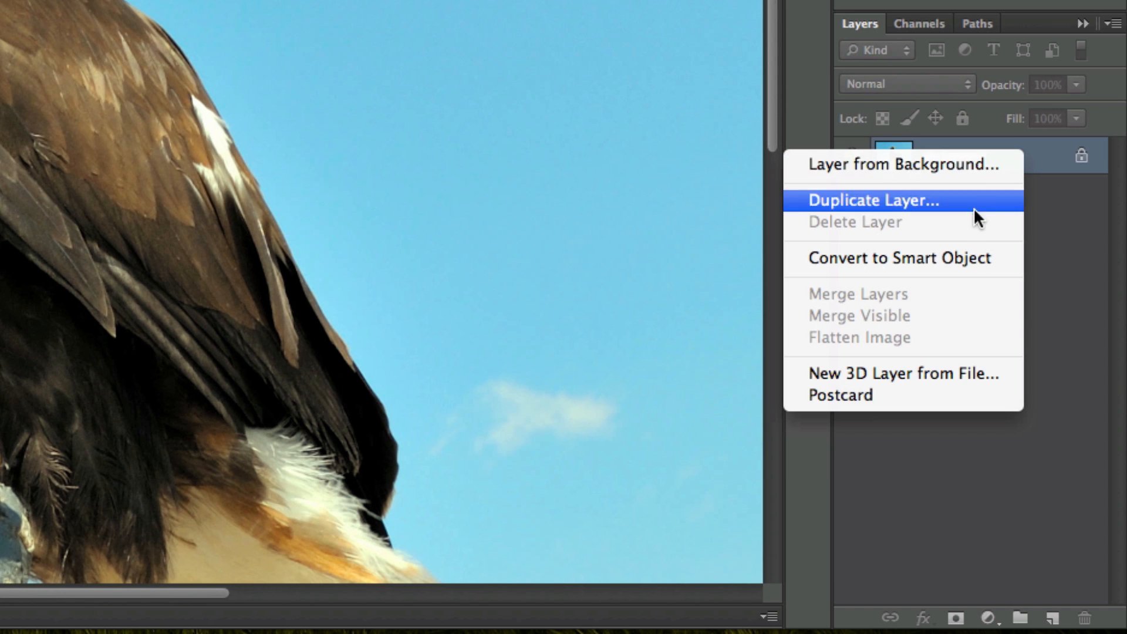
left_click(878, 165)
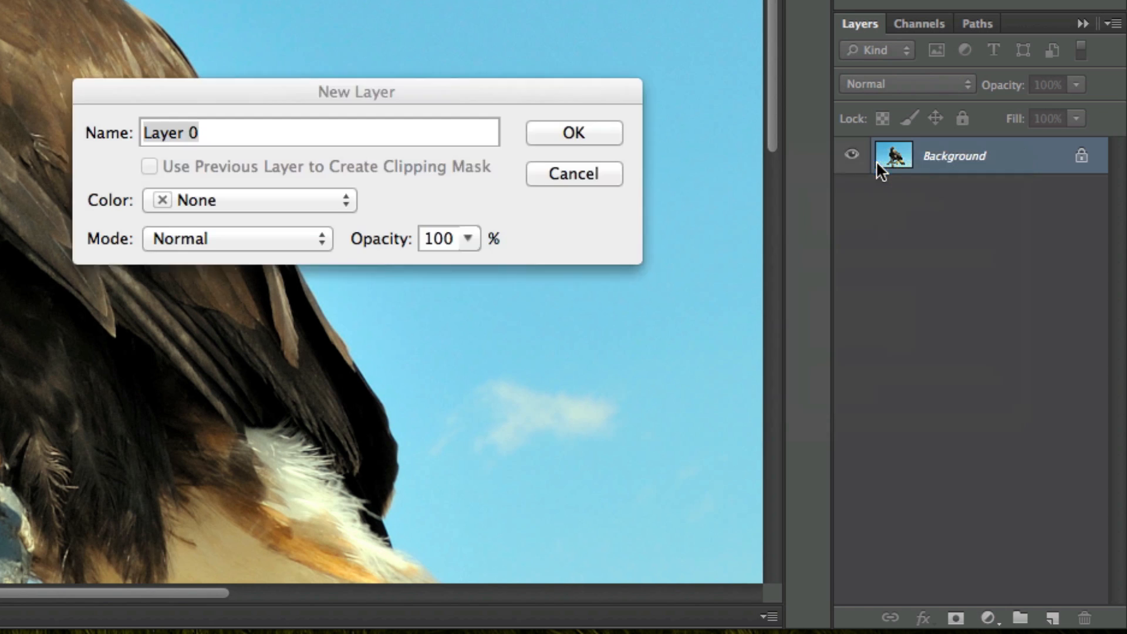
type("bird")
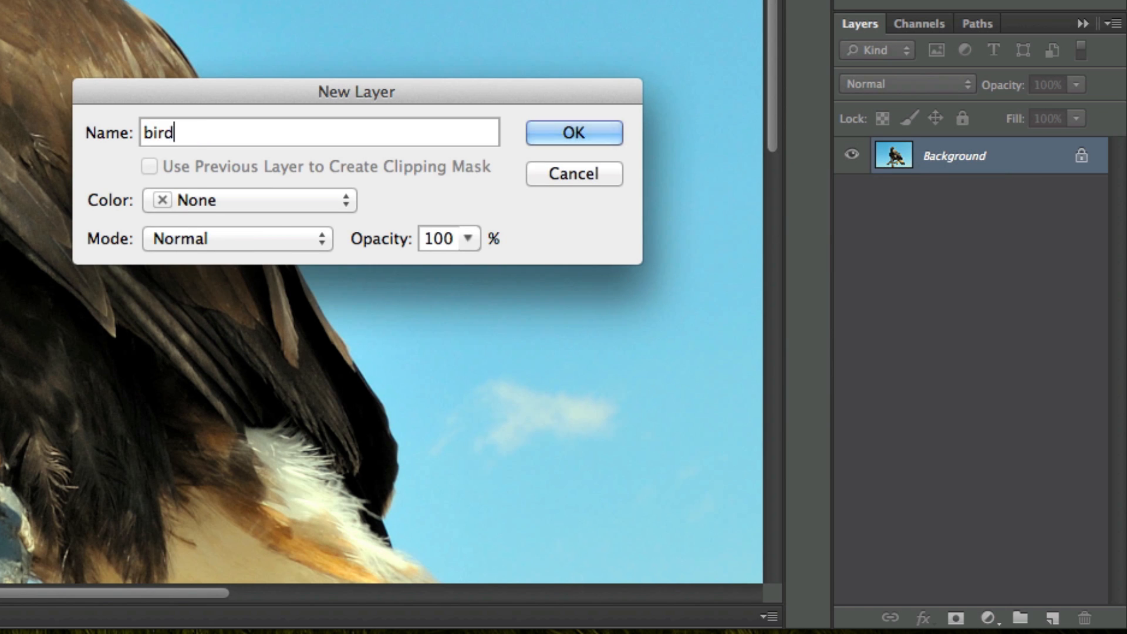
key("Return")
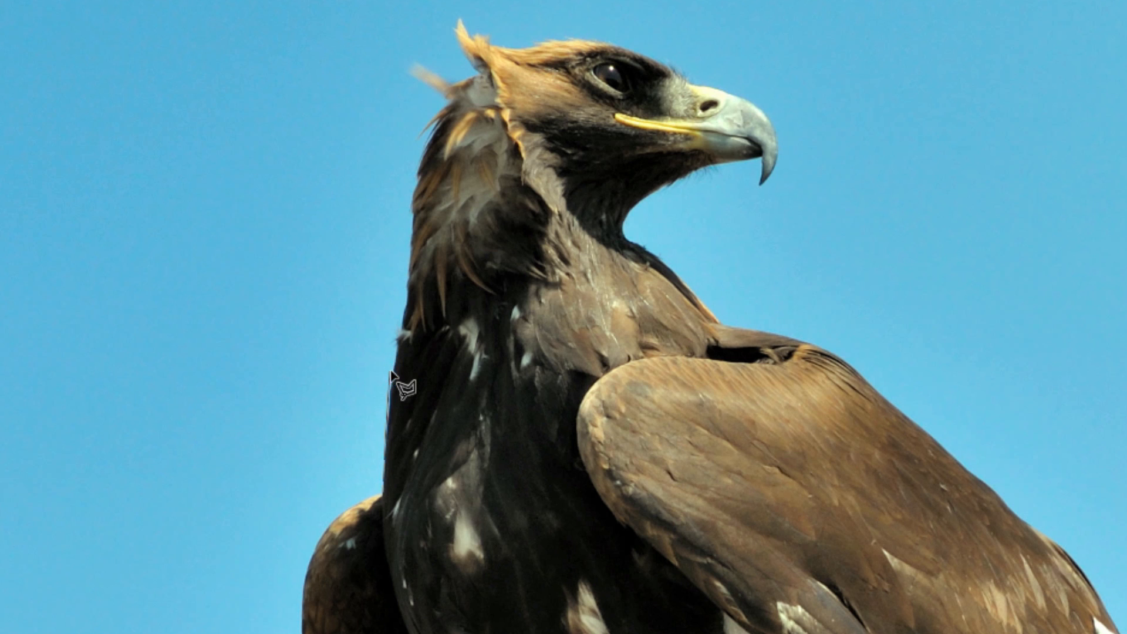
Trace the eagle's outline with the Polygonal Lasso and close it into a selection
left_click(410, 288)
double_click(344, 257)
key("ctrl+d")
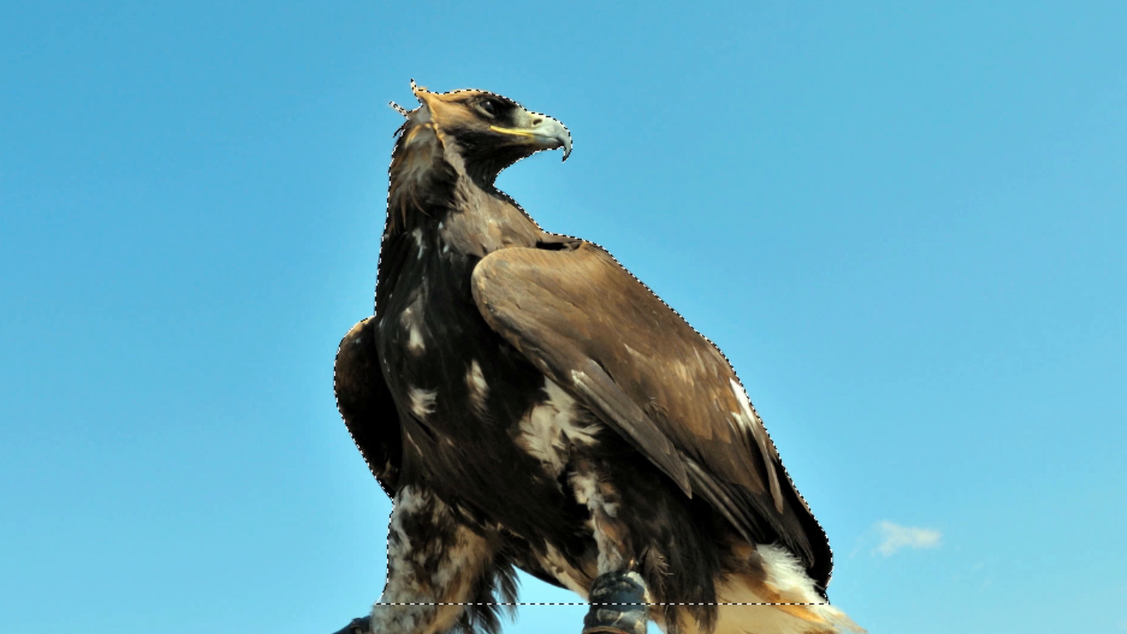
Invert the eagle selection, delete the surrounding sky and deselect
left_click(157, 15)
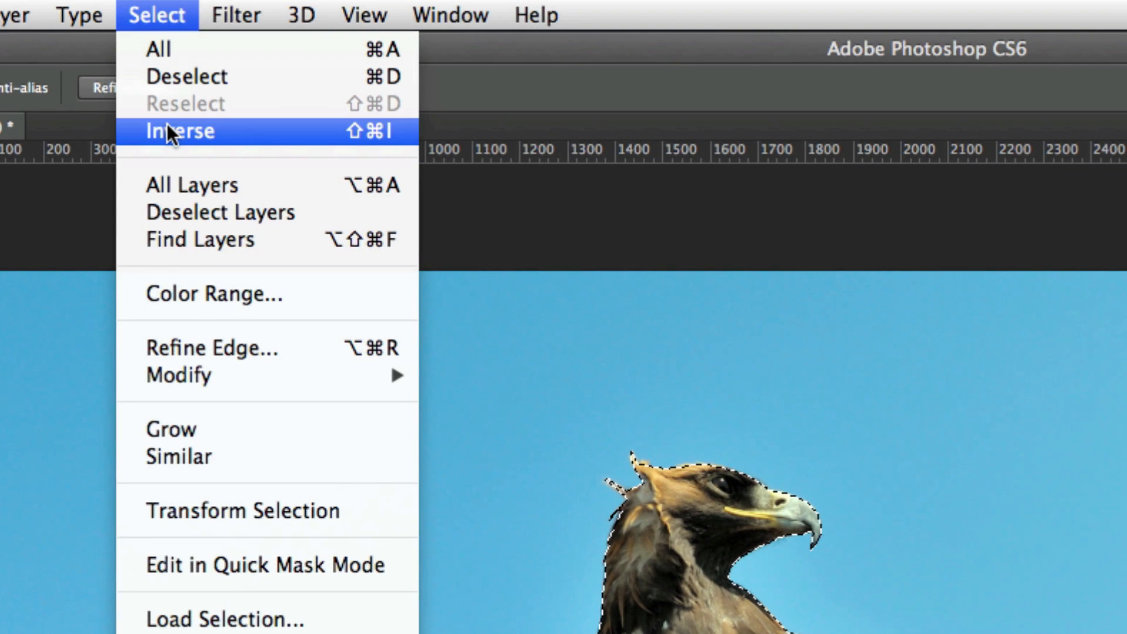
left_click(168, 130)
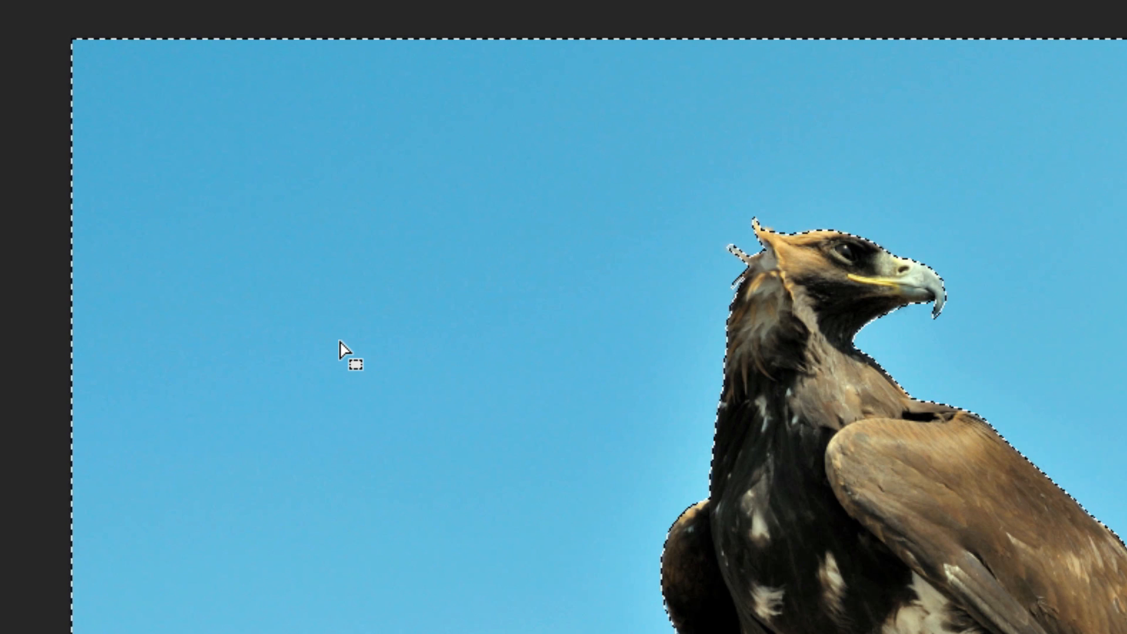
key("Delete")
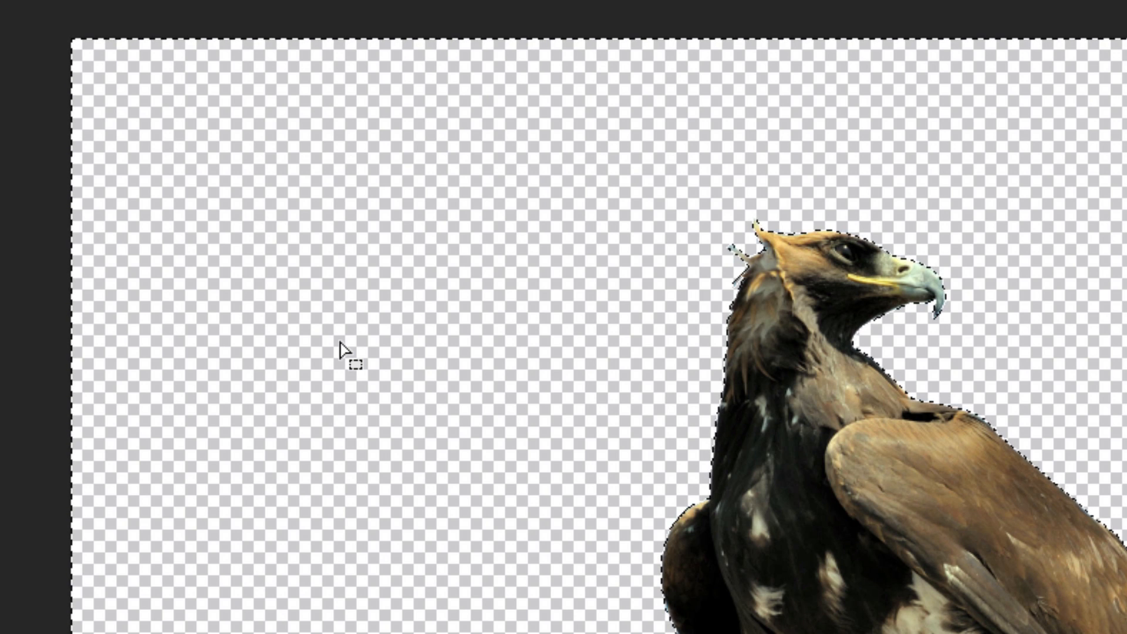
key("ctrl+d")
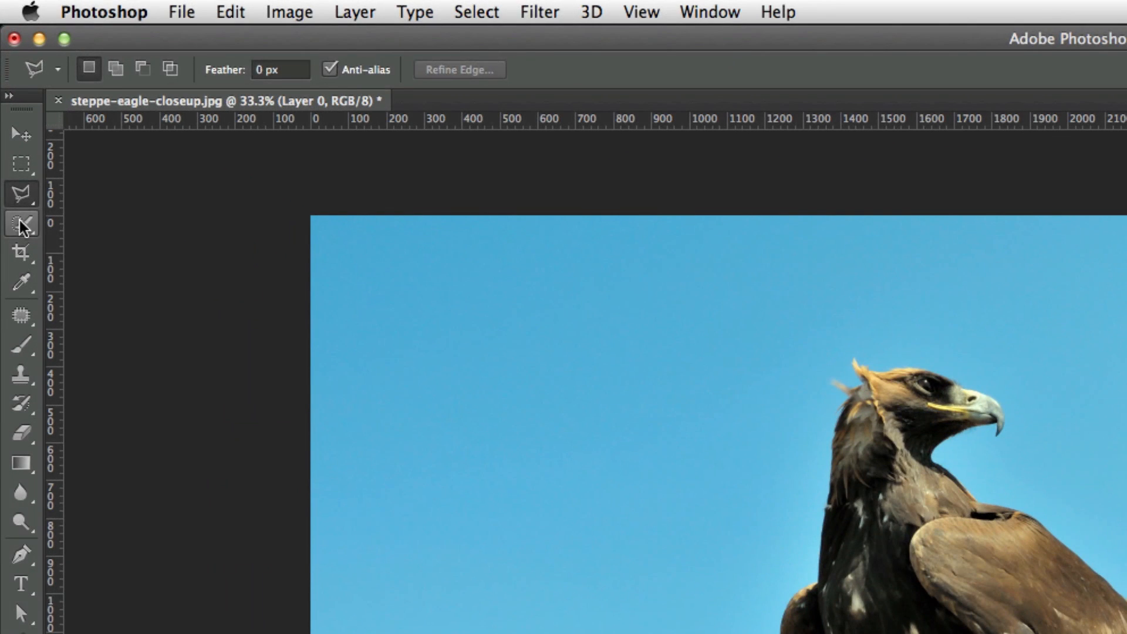
Select the sky around the eagle by brushing across it with the Quick Selection tool
left_click(11, 116)
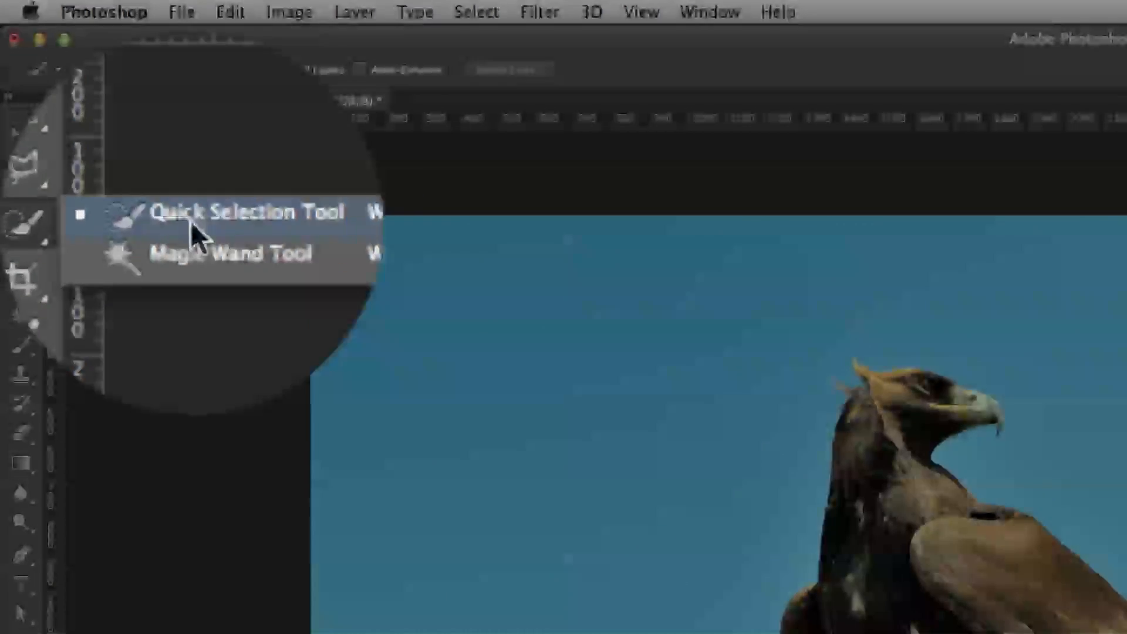
left_click(110, 224)
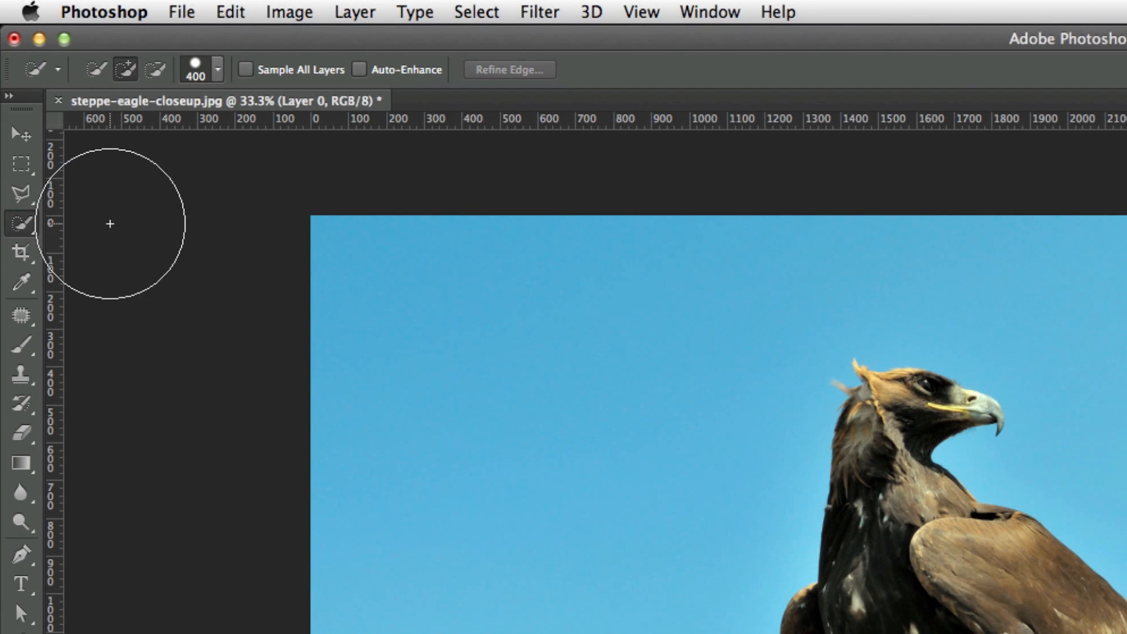
mouse_move(333, 287)
left_mouse_down()
mouse_move(370, 573)
mouse_move(649, 297)
mouse_move(1062, 241)
mouse_move(1126, 261)
left_mouse_up()
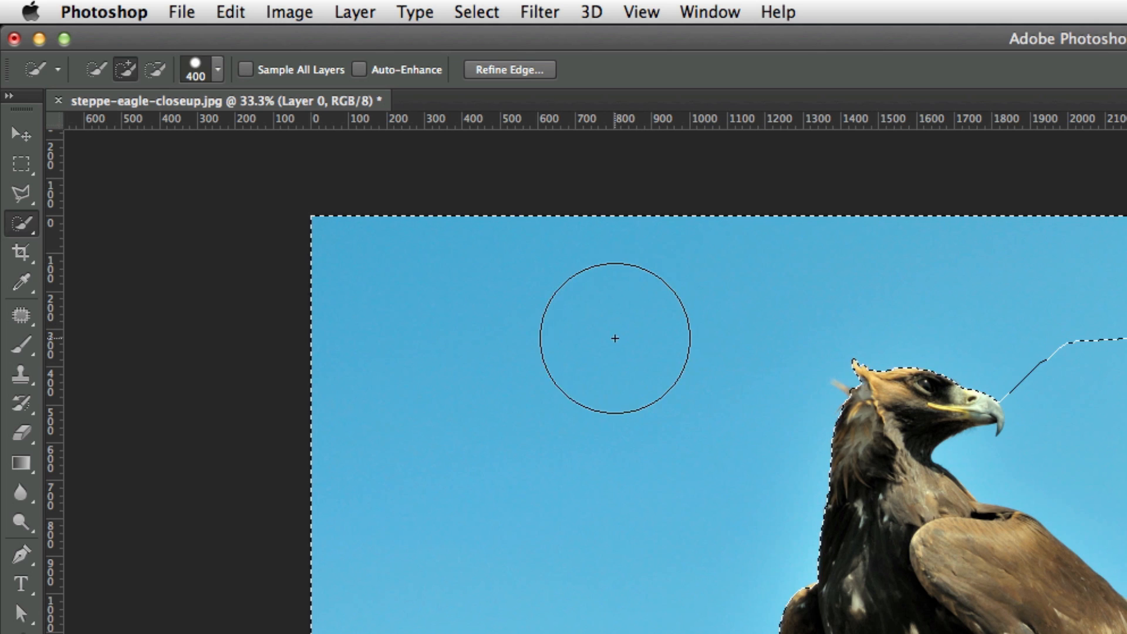
Complete the sky selection on the far side of the eagle and shrink the Quick Selection brush for detail work
left_click(217, 69)
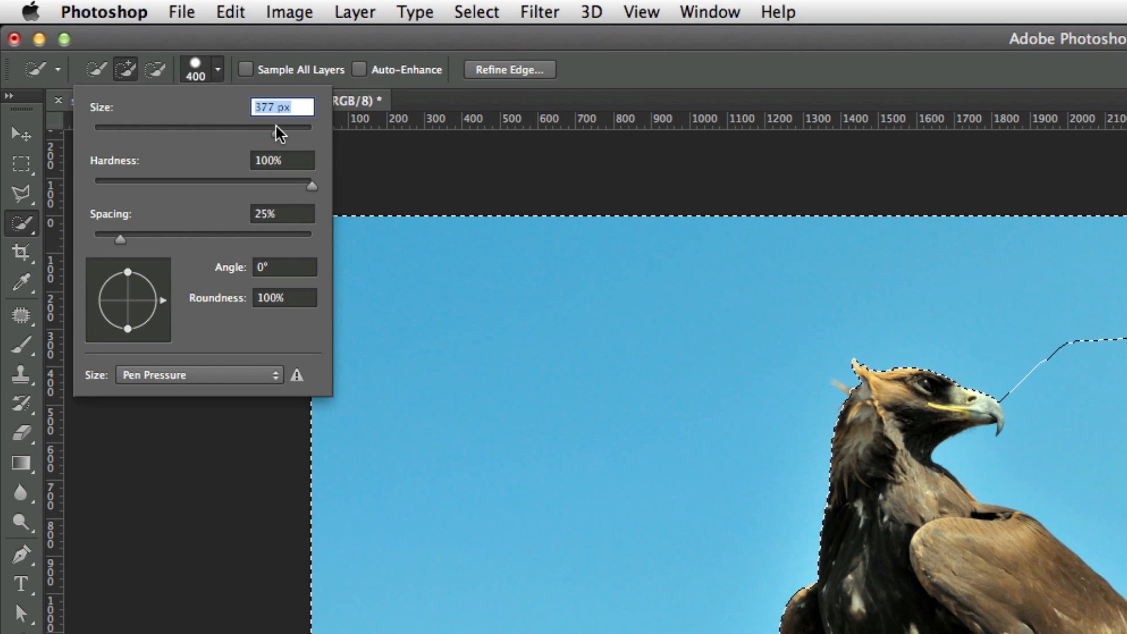
left_click_drag(276, 126, 262, 126)
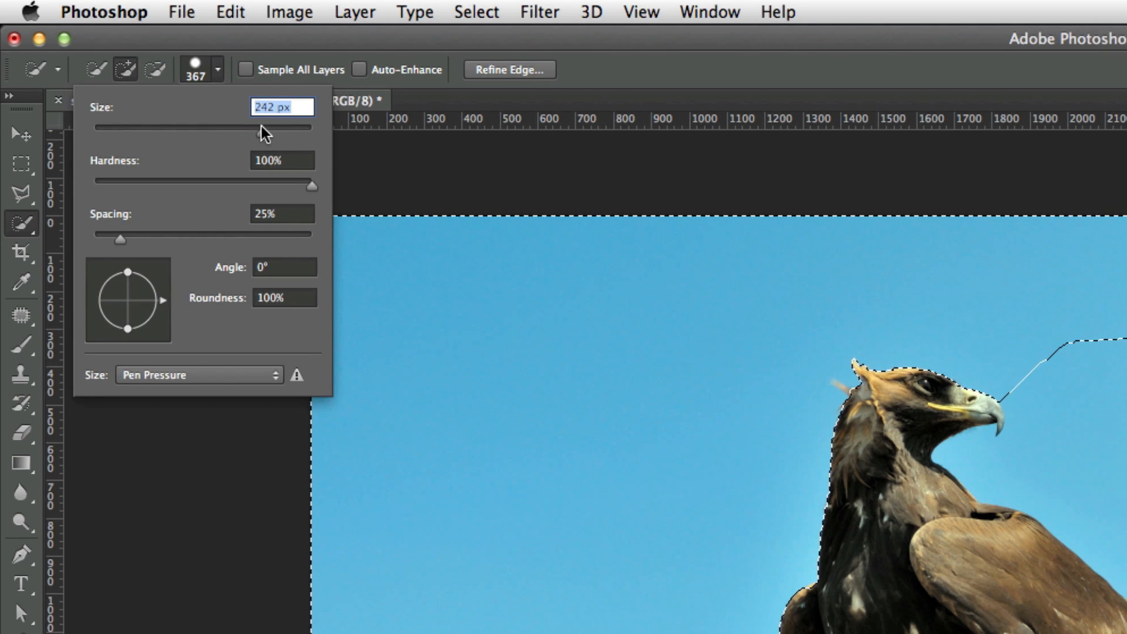
left_click(870, 69)
key("bracketright")
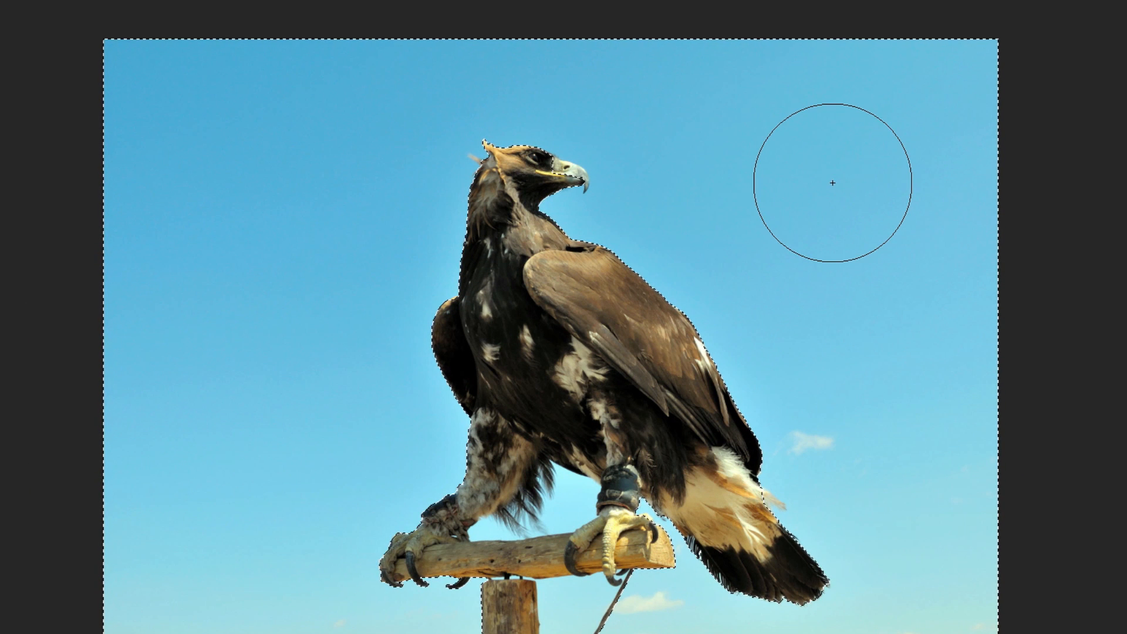
key("bracketleft")
key("bracketleft")
key("bracketleft")
key("bracketleft")
key("bracketleft")
key("bracketleft")
key("bracketleft")
key("bracketleft")
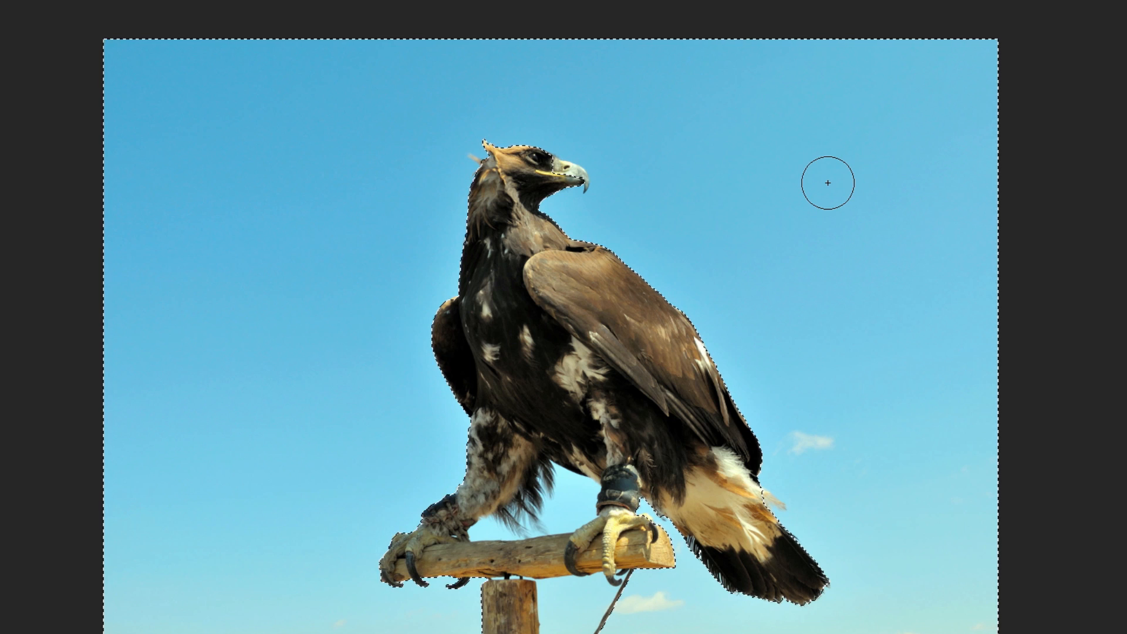
key("bracketleft")
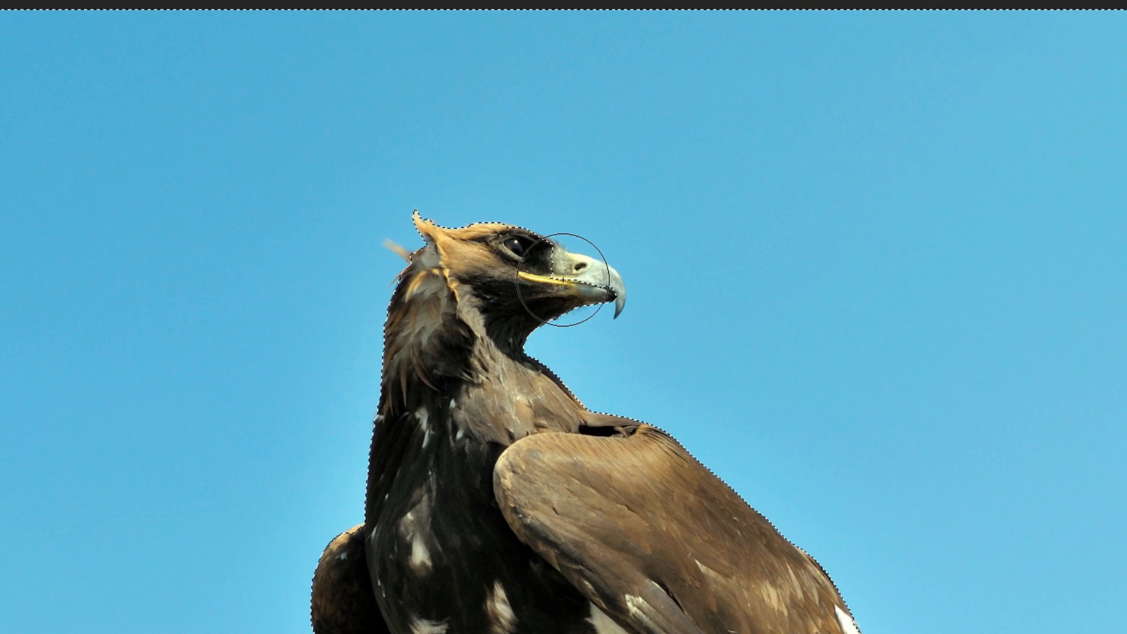
Subtract the wrongly included part of the eagle's beak from the sky selection using a 70 px Quick Selection brush
key("[")
key("[")
key("[")
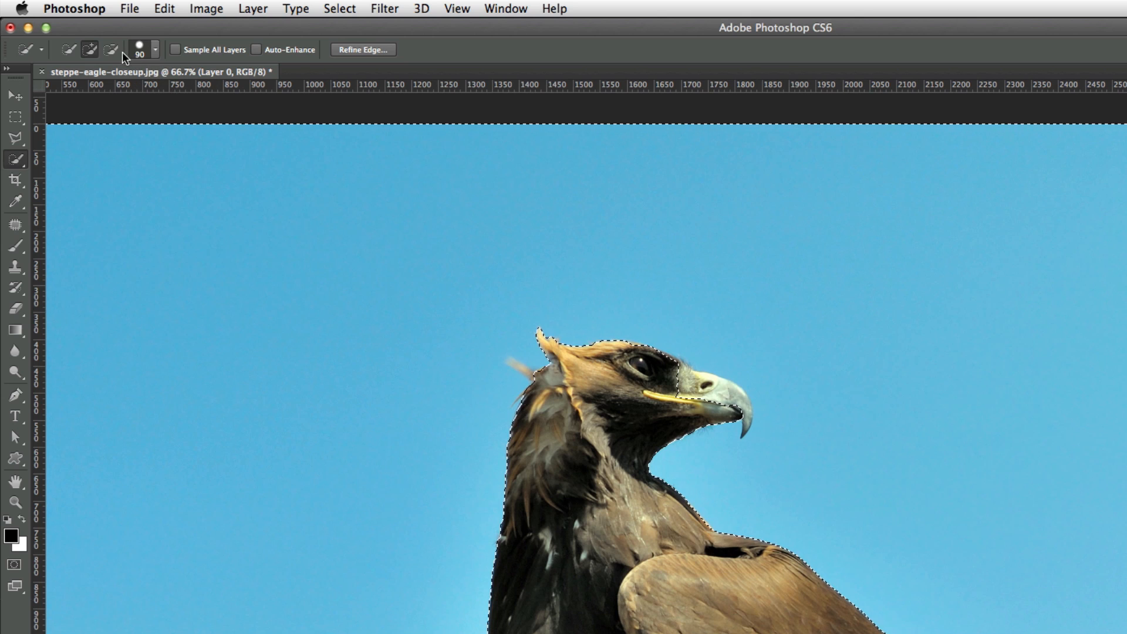
left_click(111, 49)
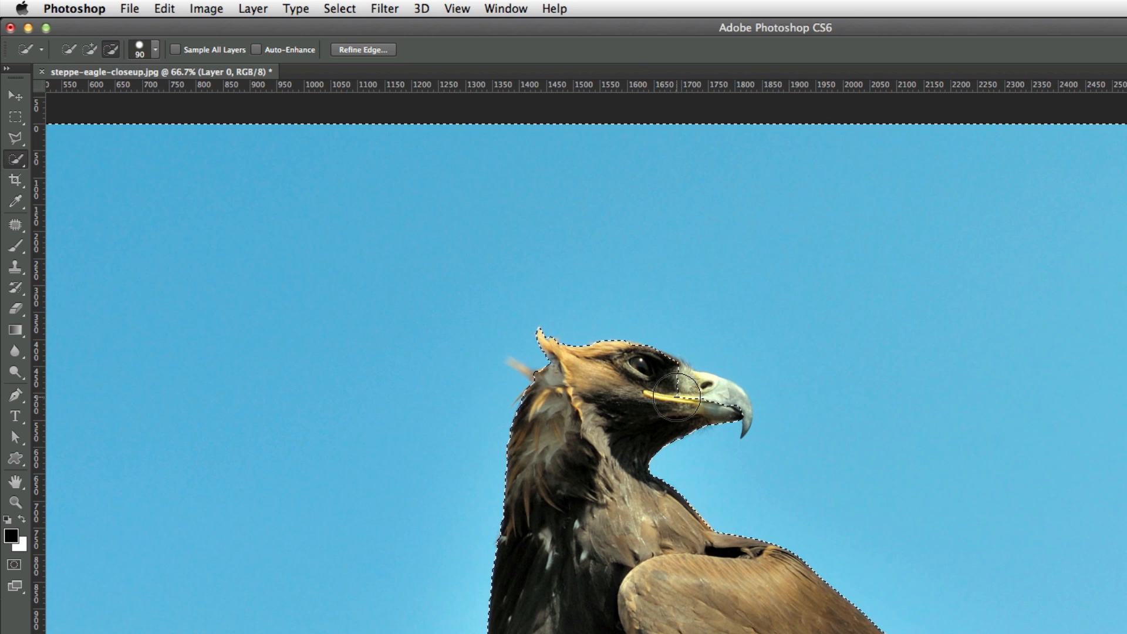
key("[")
key("[")
left_click_drag(676, 372, 704, 401)
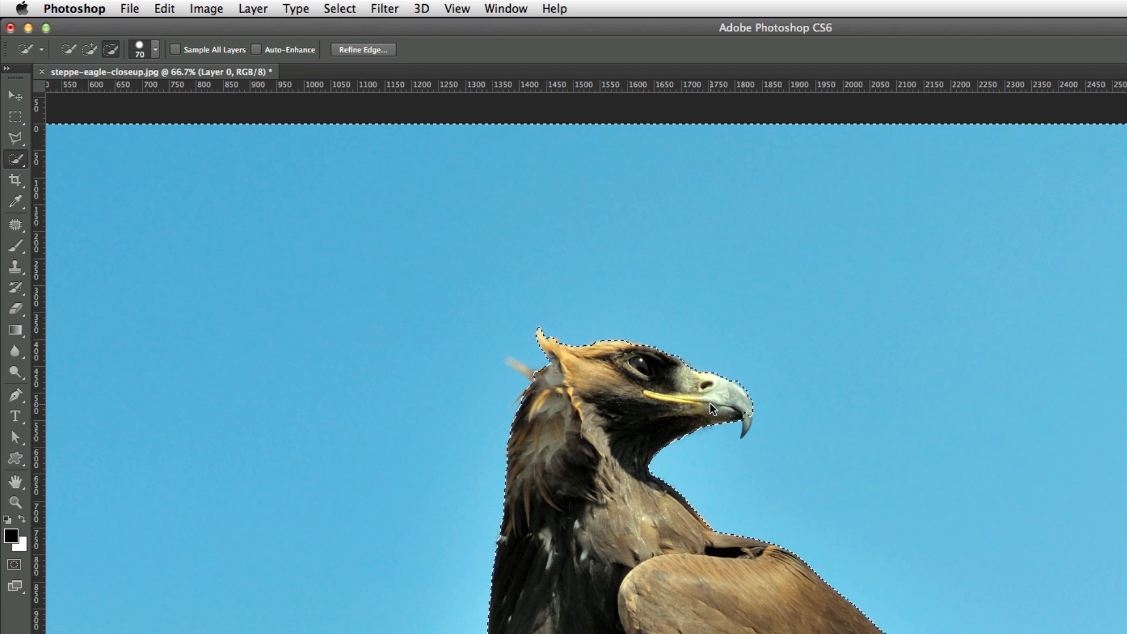
Reduce the brush to 10 px and subtract the beak's hooked tip from the sky selection
key("[")
key("[")
key("[")
key("[")
key("[")
key("[")
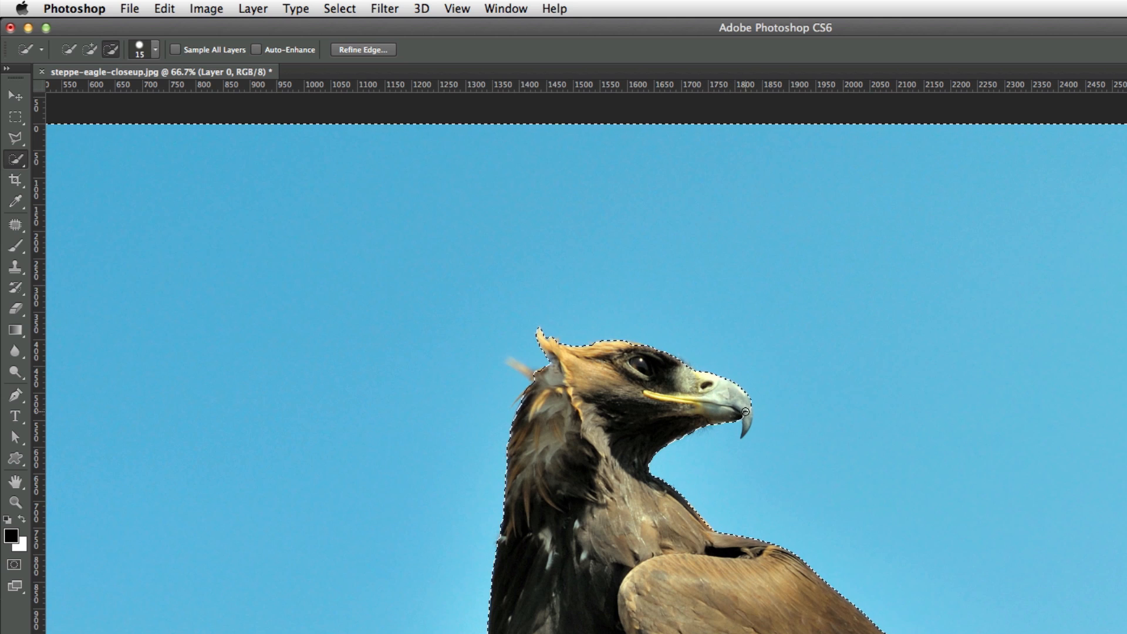
key("[")
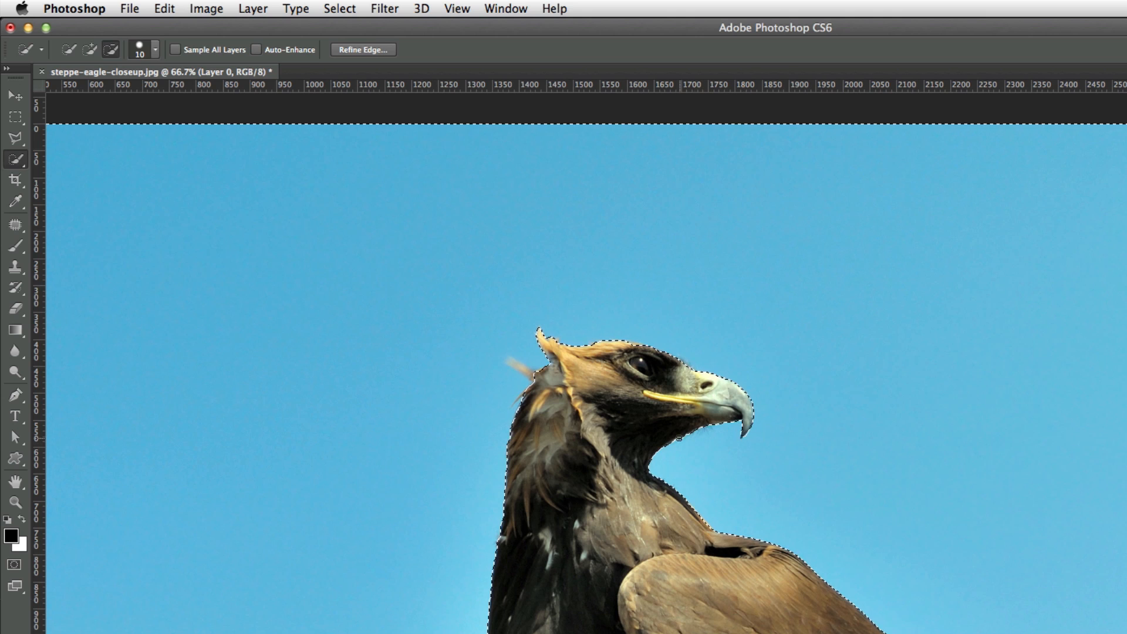
Switch to the Move tool and delete the selected sky around the eagle
key("super+plus")
key("super+0")
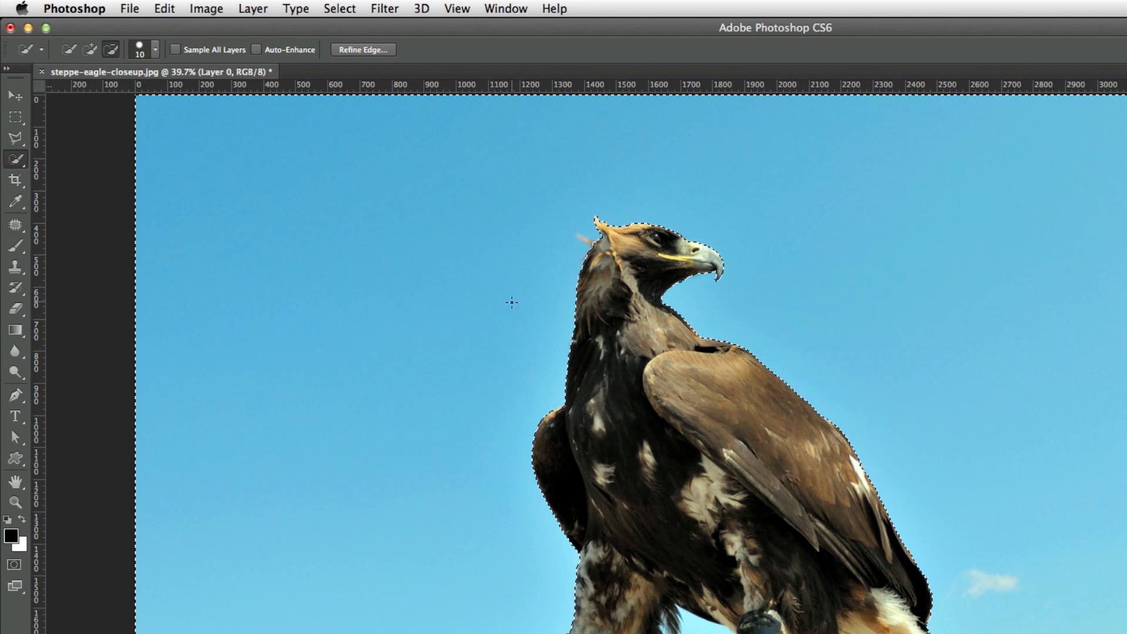
key("v")
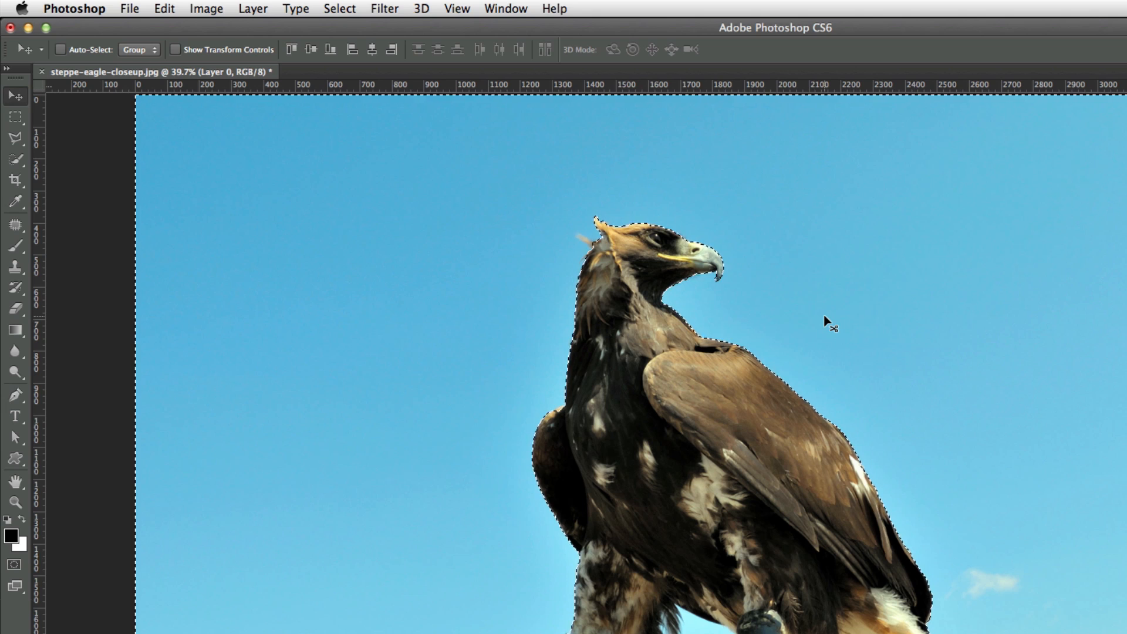
key("Delete")
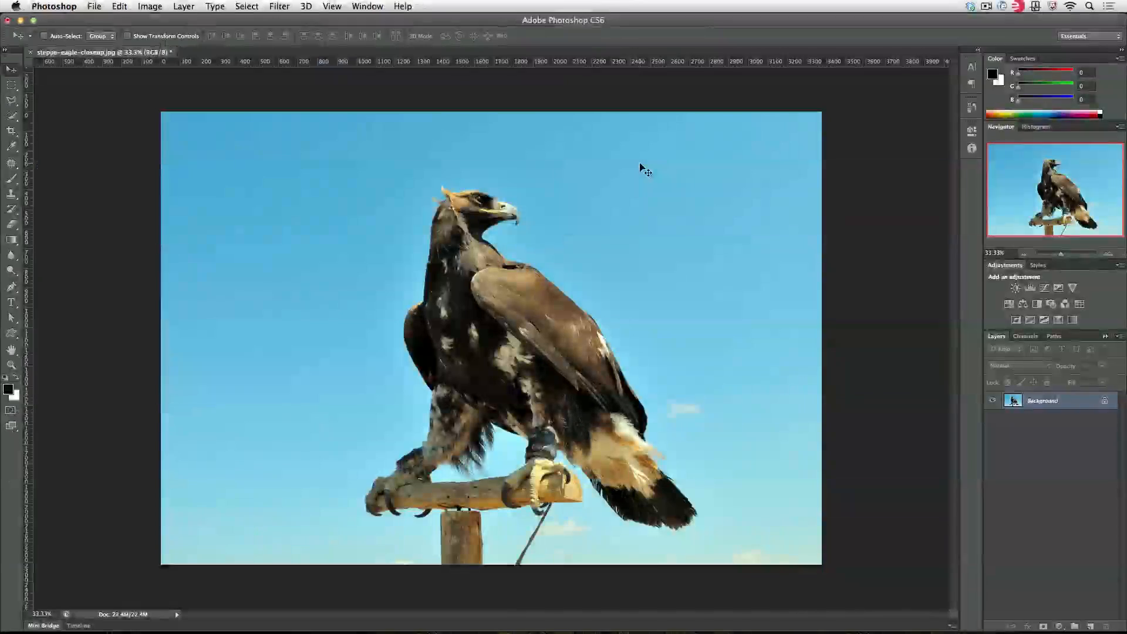
Activate the Brush tool, set its hardness to 70% and undo the stray paint dab on the sky
left_click(11, 181)
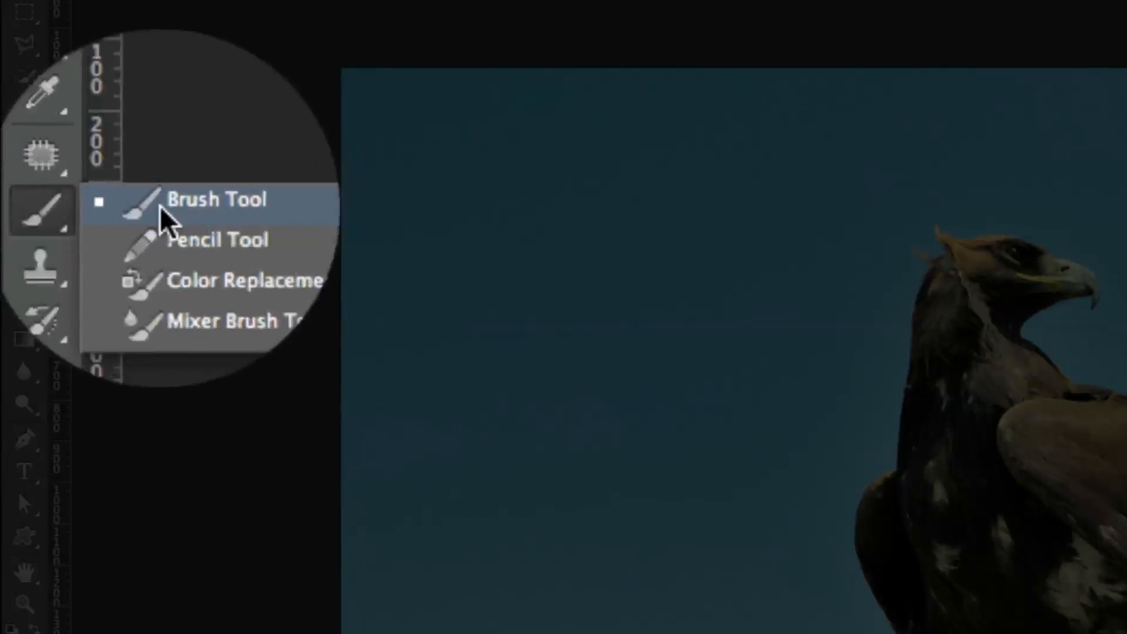
left_click(165, 218)
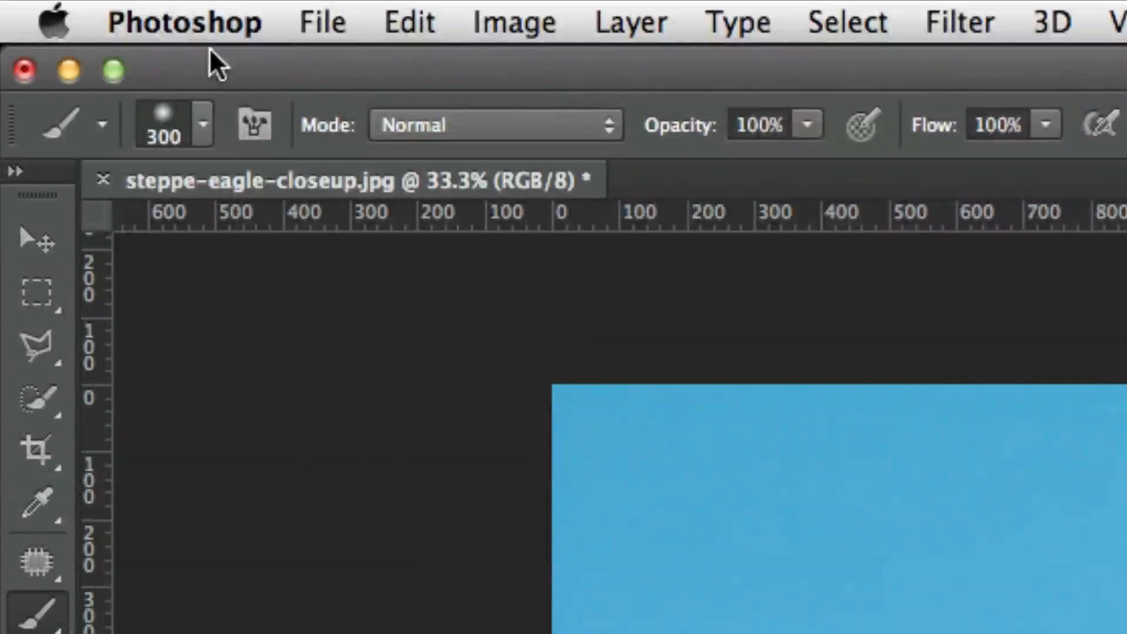
left_click(203, 124)
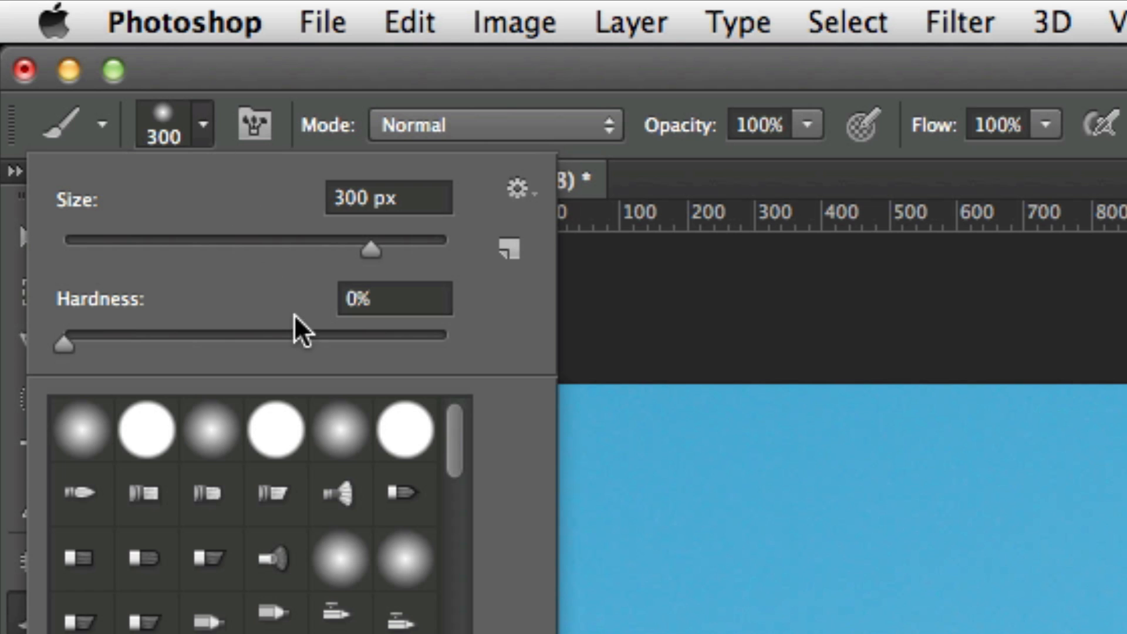
left_click_drag(315, 330, 331, 333)
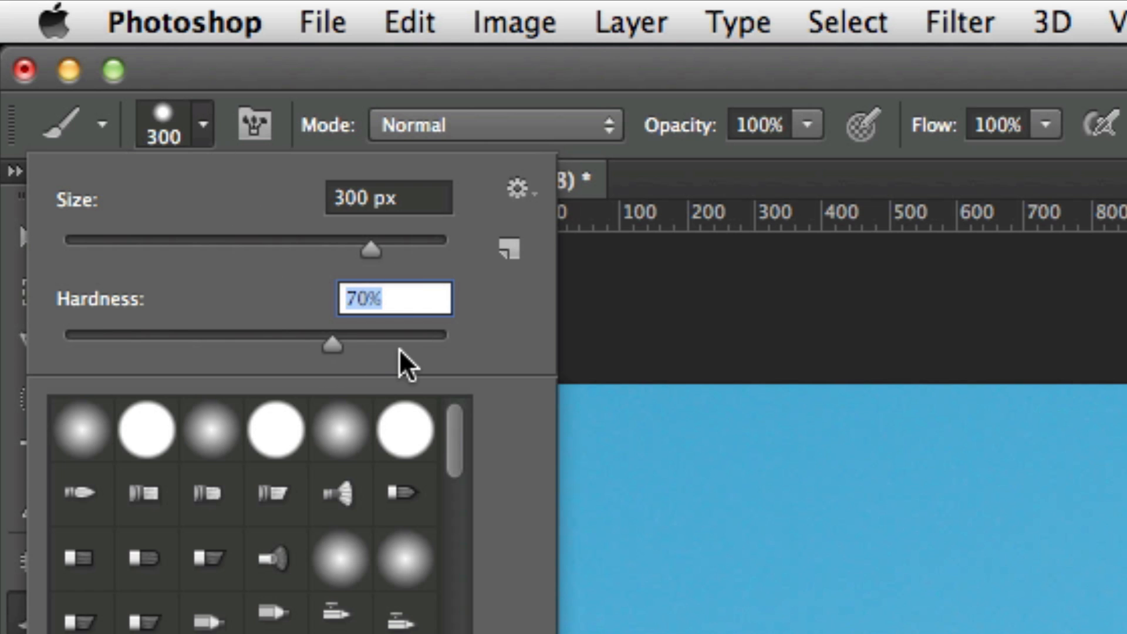
left_click(835, 316)
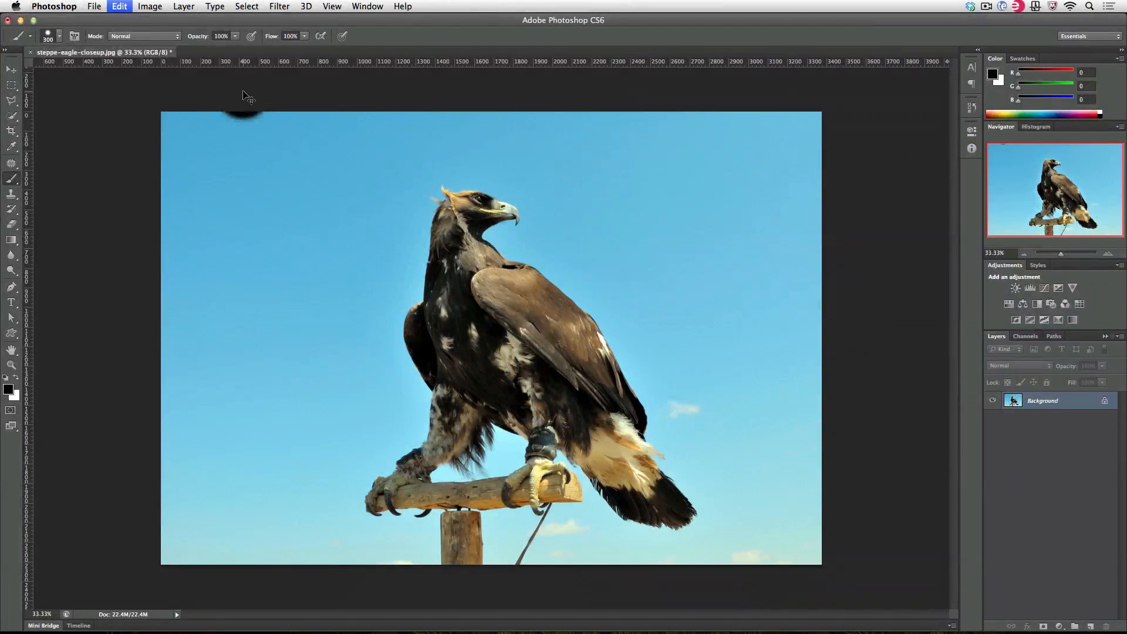
key("super+z")
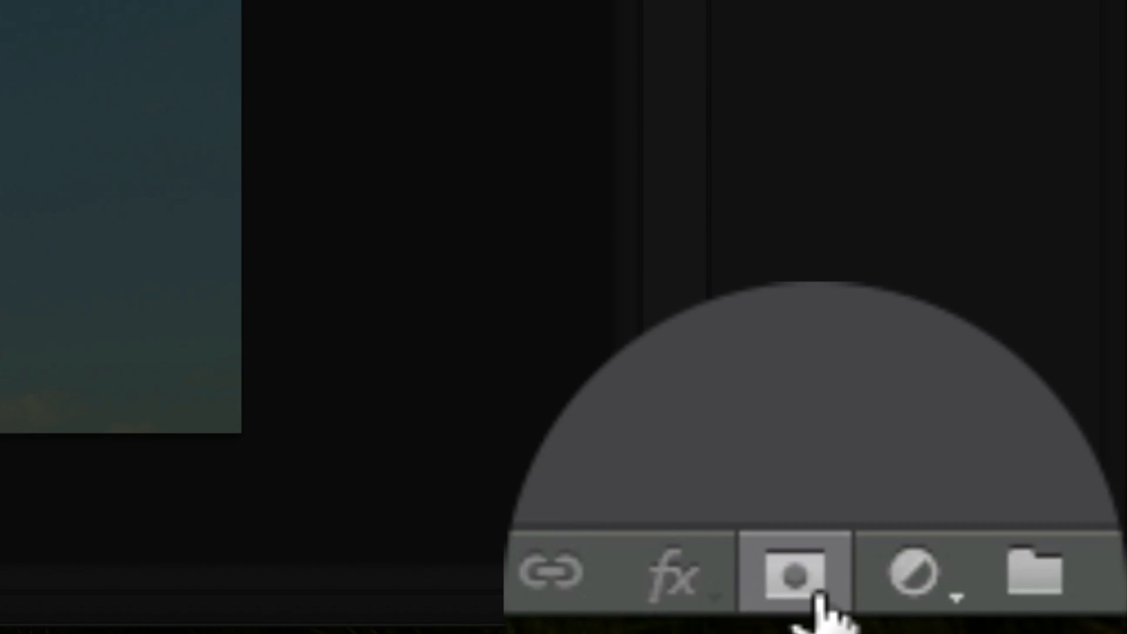
Add a layer mask to the eagle layer and paint black over the sky to the left of the eagle
left_click(815, 596)
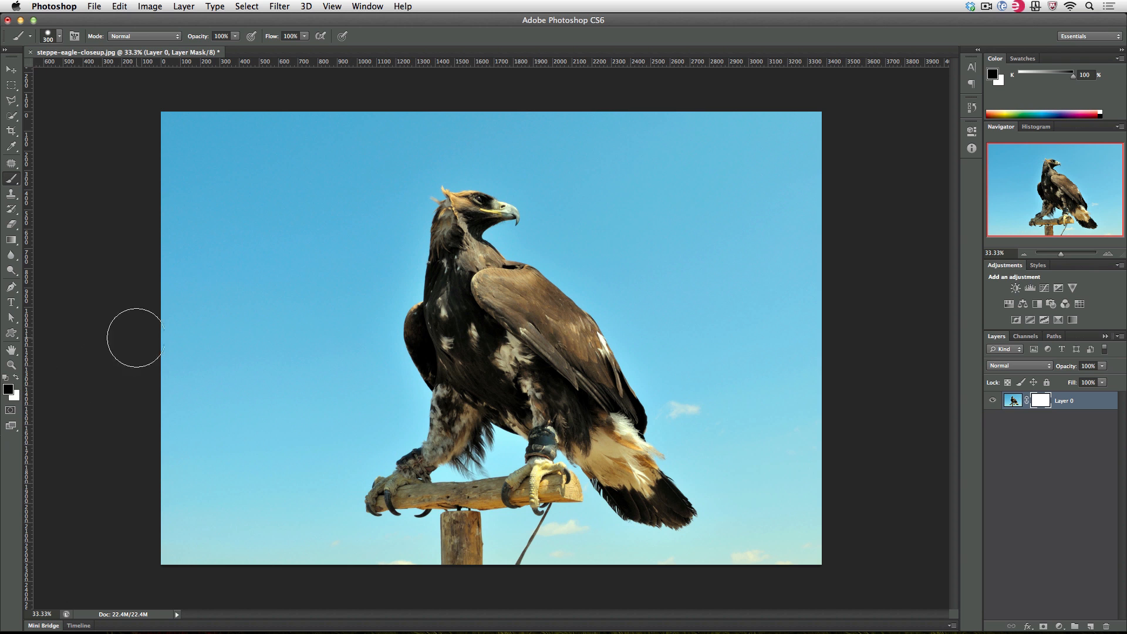
left_click_drag(253, 166, 253, 194)
mouse_move(199, 187)
left_mouse_down()
mouse_move(196, 456)
mouse_move(176, 446)
mouse_move(171, 599)
mouse_move(238, 198)
mouse_move(276, 533)
mouse_move(308, 322)
mouse_move(298, 194)
mouse_move(327, 151)
mouse_move(239, 534)
left_mouse_up()
Enlarge the brush to 800 px and paint black on the mask over the sky to the right of the eagle
key("bracketright")
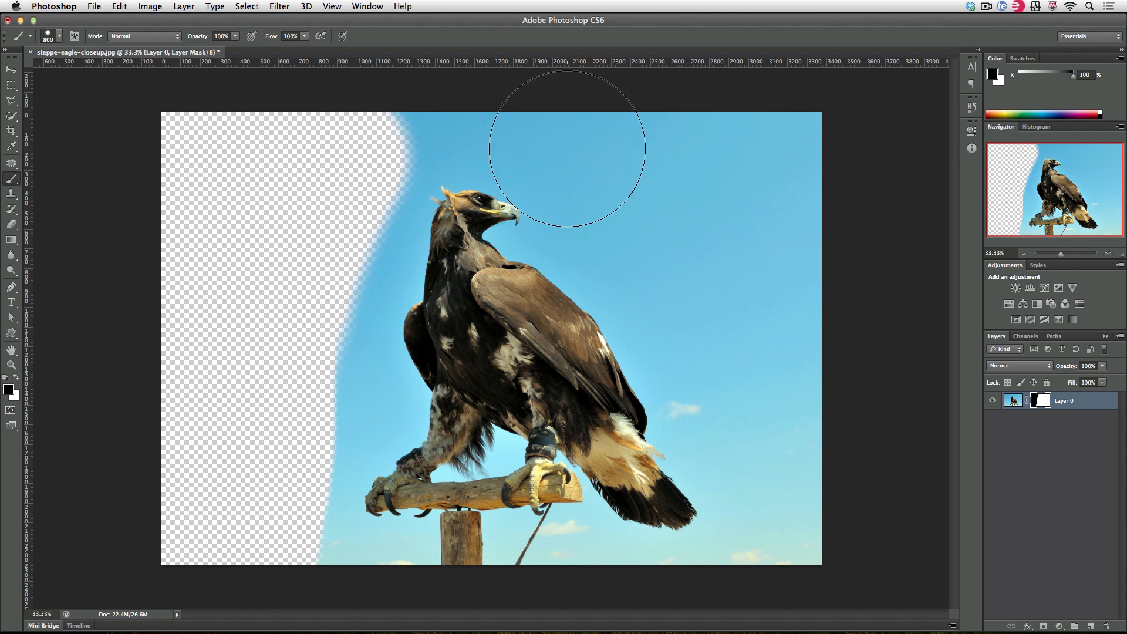
mouse_move(567, 148)
left_mouse_down()
mouse_move(603, 143)
mouse_move(847, 201)
mouse_move(777, 138)
mouse_move(700, 159)
mouse_move(687, 222)
mouse_move(883, 451)
mouse_move(753, 292)
mouse_move(668, 213)
mouse_move(646, 245)
mouse_move(843, 467)
mouse_move(856, 541)
left_mouse_up()
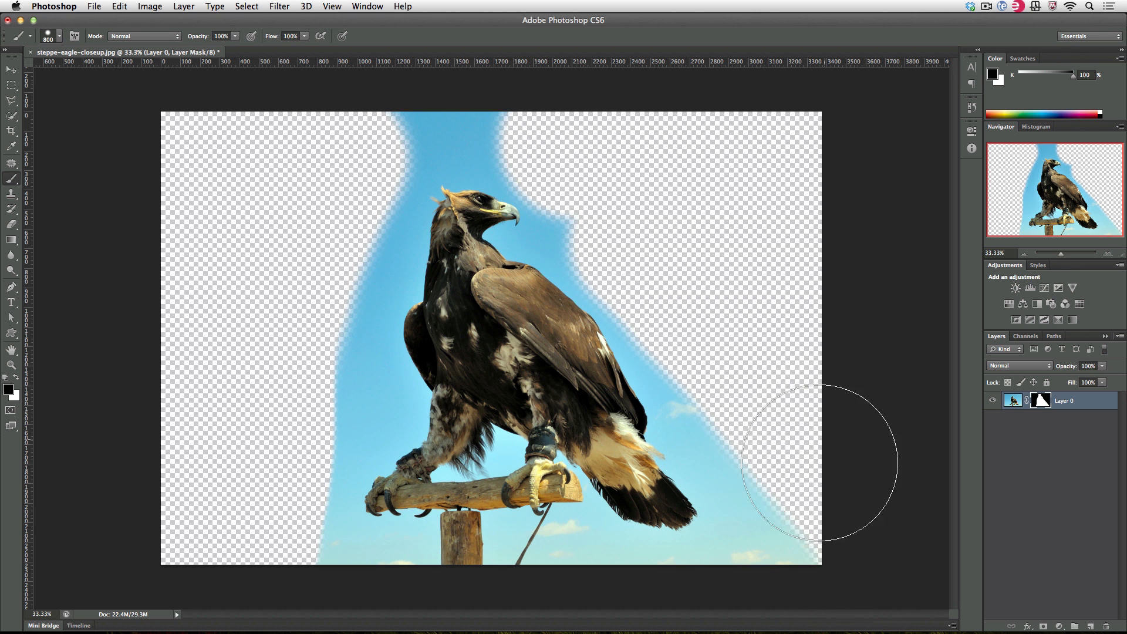
mouse_move(820, 463)
left_mouse_down()
mouse_move(788, 594)
mouse_move(770, 609)
left_mouse_up()
mouse_move(823, 518)
left_mouse_down()
mouse_move(750, 412)
mouse_move(730, 340)
left_mouse_up()
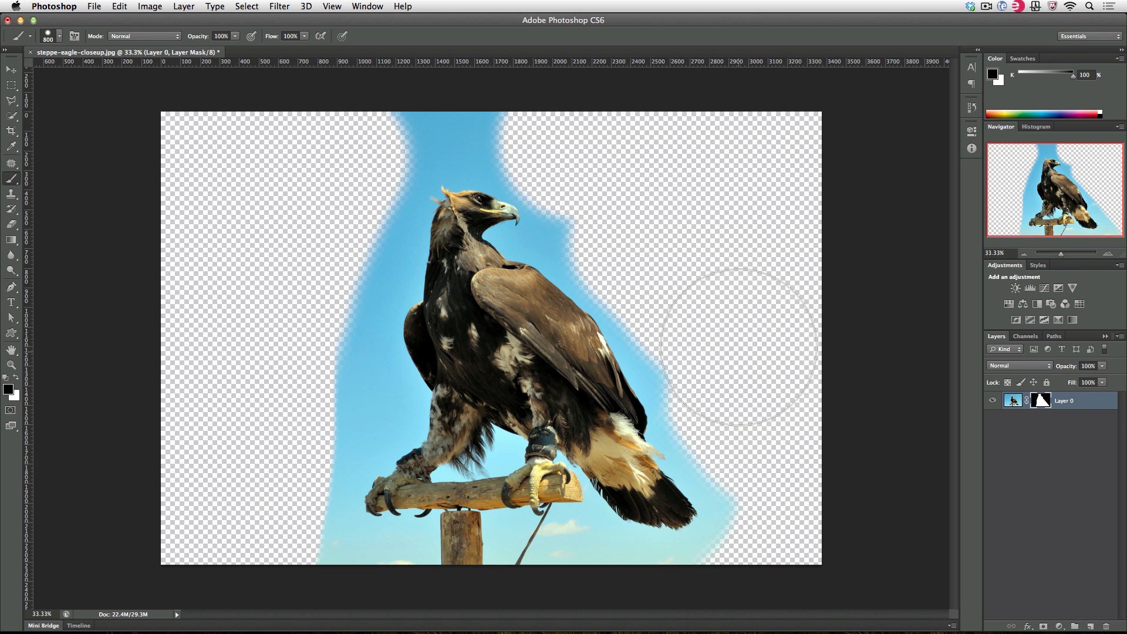
Reduce the brush size and paint a black mask stroke across the eagle's head and neck, undoing and redoing that stroke
key("bracketleft")
key("bracketleft")
mouse_move(610, 238)
left_mouse_down()
mouse_move(547, 228)
mouse_move(548, 216)
mouse_move(385, 253)
left_mouse_up()
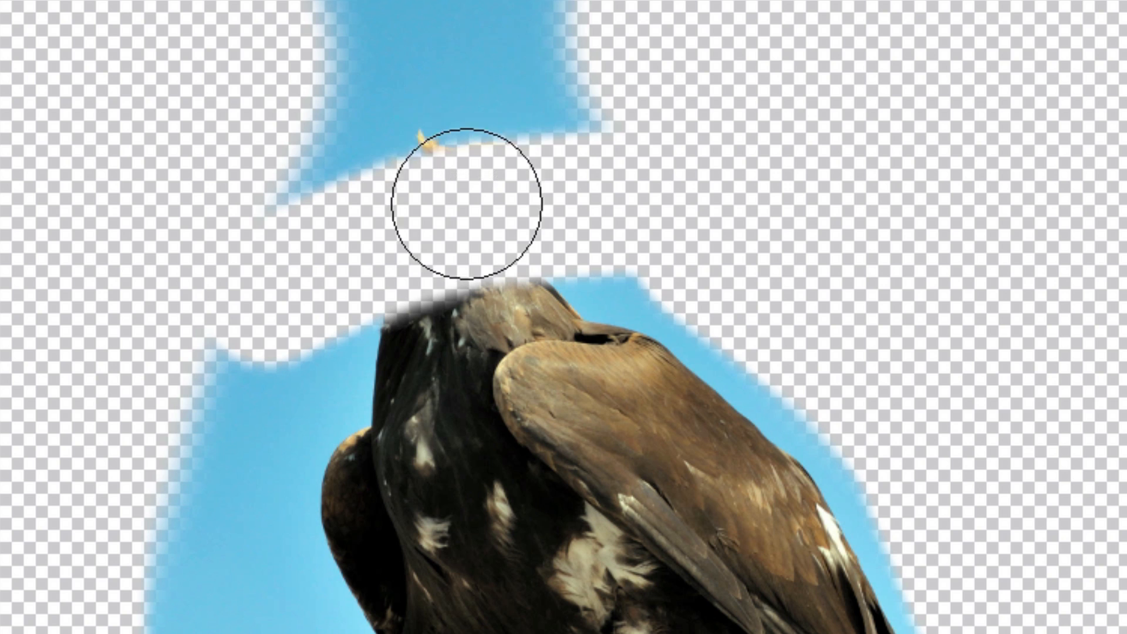
key("ctrl+z")
key("ctrl+shift+z")
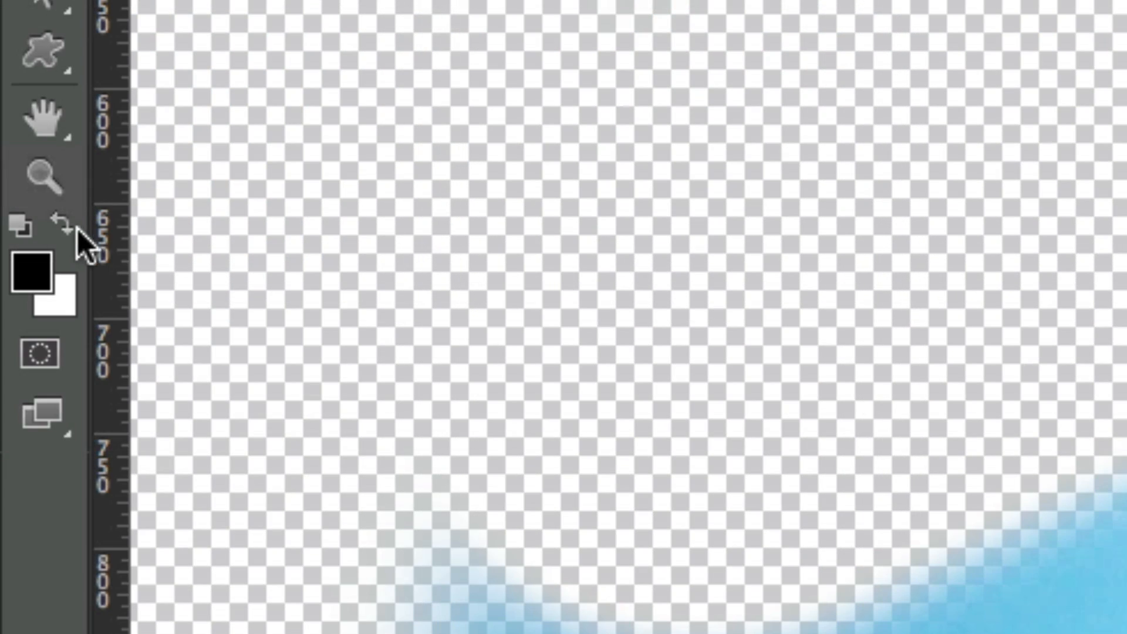
Swap the foreground colour to white, shrink the brush and paint the eagle's hidden neck and head back in on the mask
left_click(62, 227)
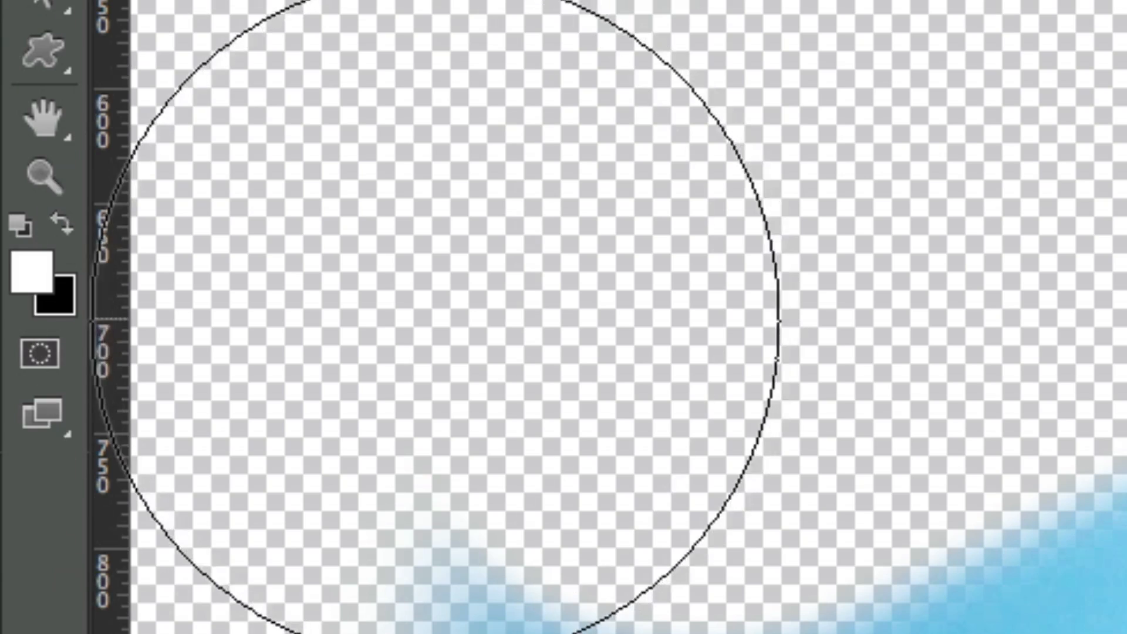
key("x")
key("x")
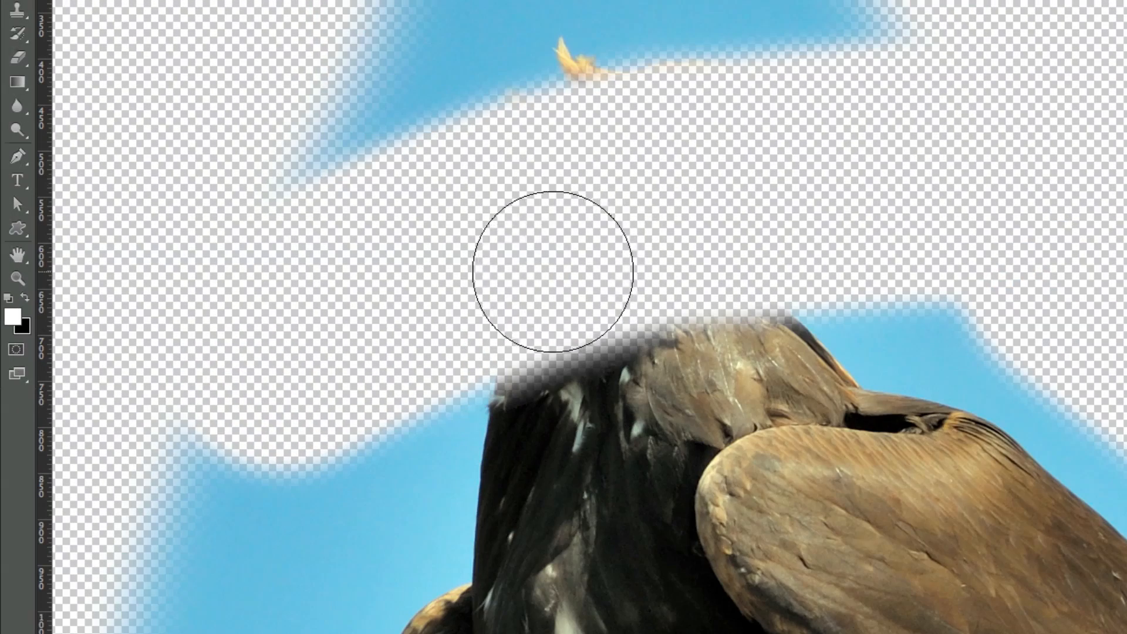
key("bracketleft")
key("bracketleft")
key("bracketleft")
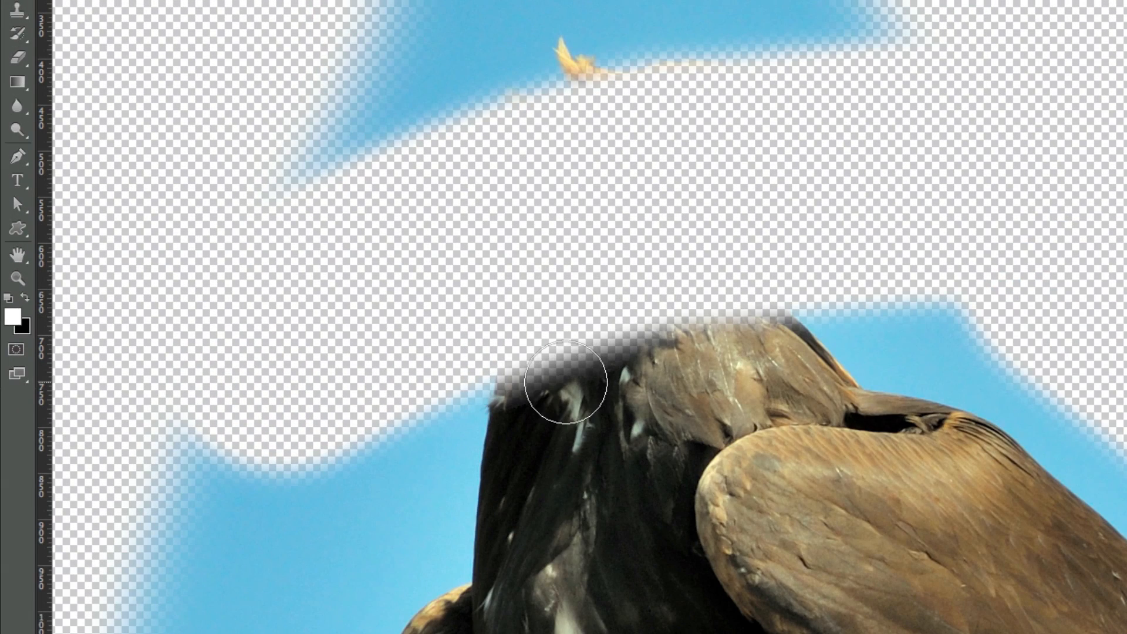
mouse_move(543, 408)
left_mouse_down()
mouse_move(566, 268)
mouse_move(591, 212)
mouse_move(602, 377)
mouse_move(616, 148)
mouse_move(705, 344)
mouse_move(710, 305)
mouse_move(651, 125)
mouse_move(759, 365)
mouse_move(763, 310)
mouse_move(709, 96)
mouse_move(820, 175)
mouse_move(865, 185)
mouse_move(715, 184)
mouse_move(947, 169)
mouse_move(883, 134)
mouse_move(759, 133)
mouse_move(851, 203)
mouse_move(729, 194)
mouse_move(782, 198)
mouse_move(743, 212)
mouse_move(690, 121)
mouse_move(610, 133)
mouse_move(732, 96)
mouse_move(638, 117)
mouse_move(659, 98)
left_mouse_up()
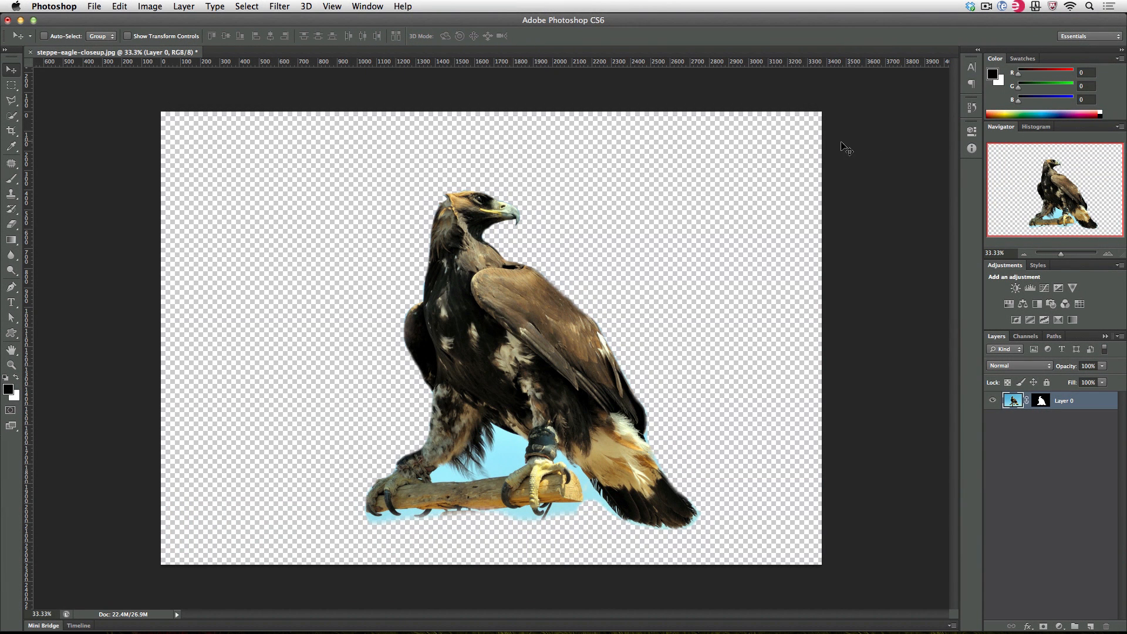
Open background.jpg and place the masked eagle layer in it, over the snow in the image's lower right area
key("super+o")
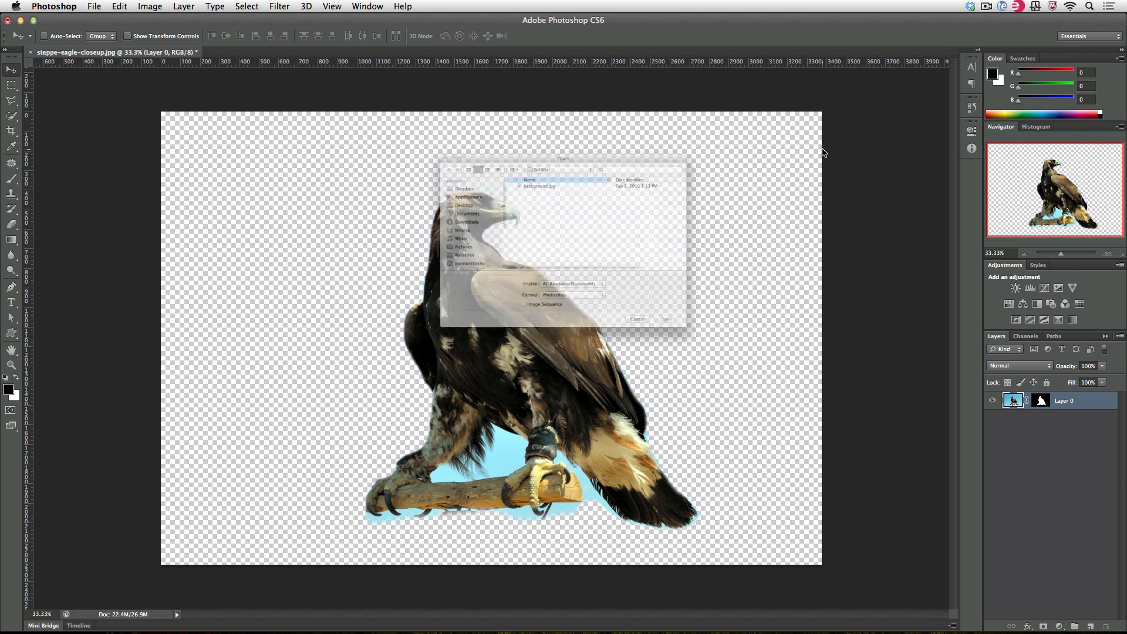
left_click(564, 148)
double_click(563, 148)
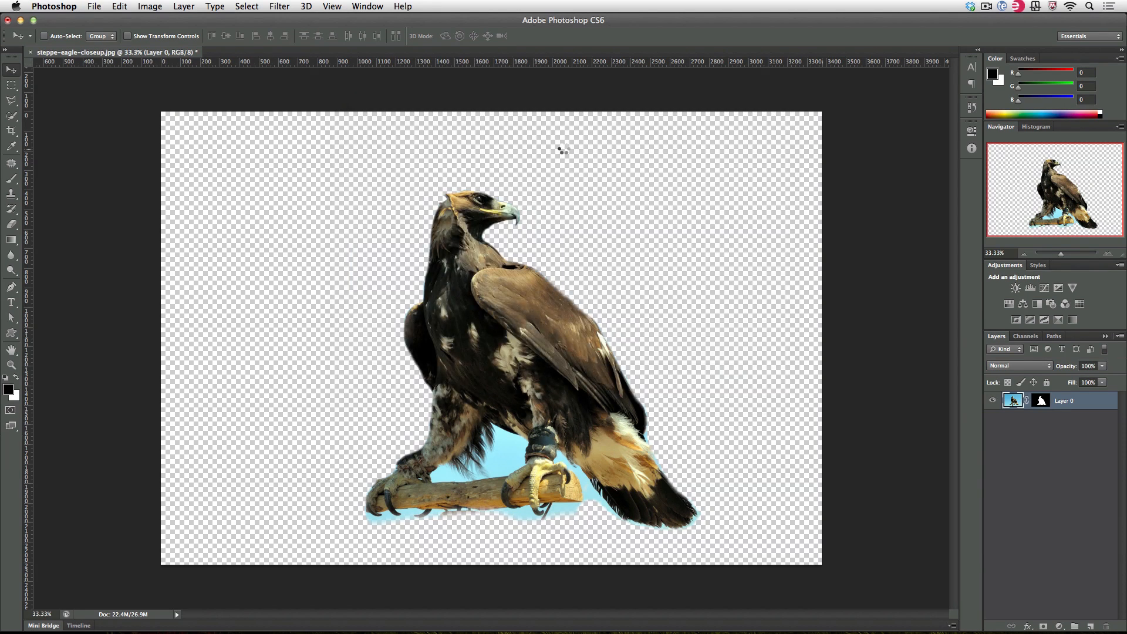
left_click(90, 53)
left_click_drag(415, 276, 562, 461)
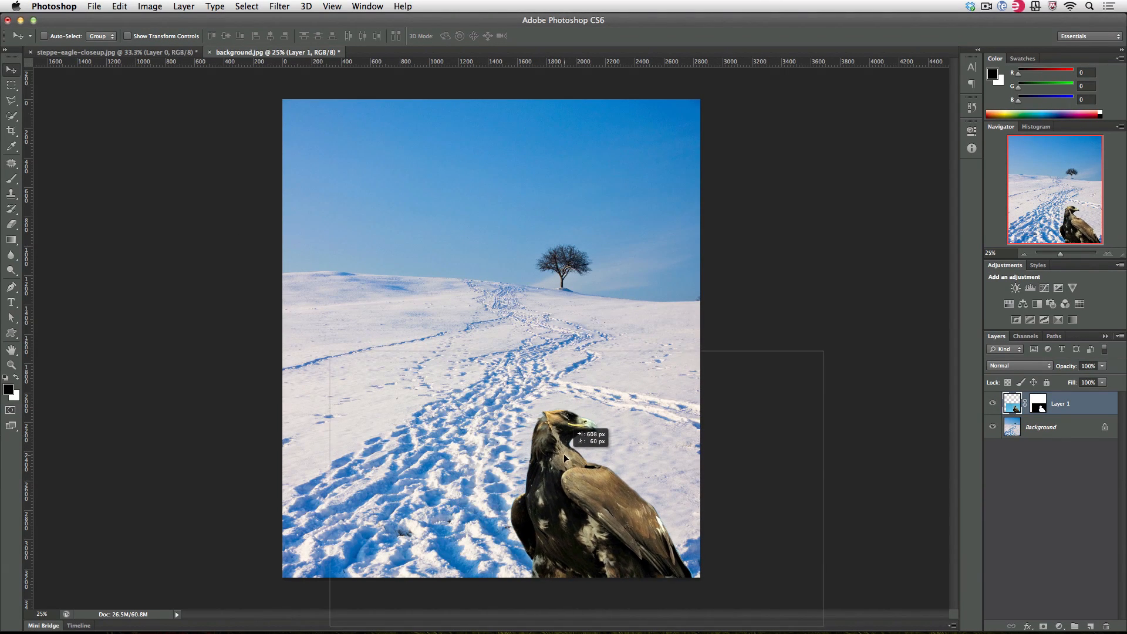